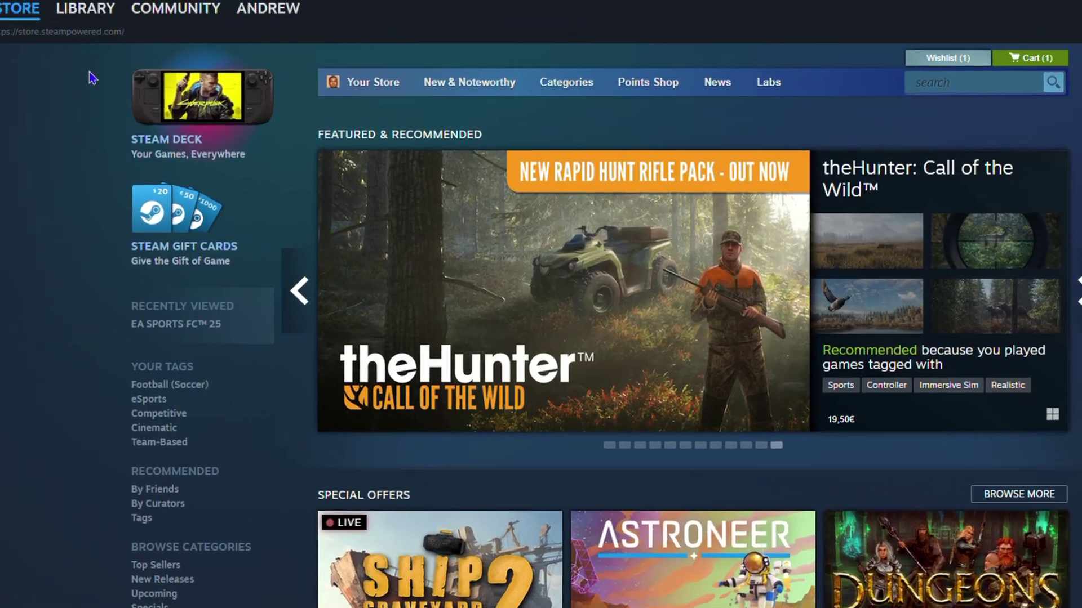
Open Games > Add a Non-Steam Game to My Library and browse the installed-program list.
mouse_move(176, 35)
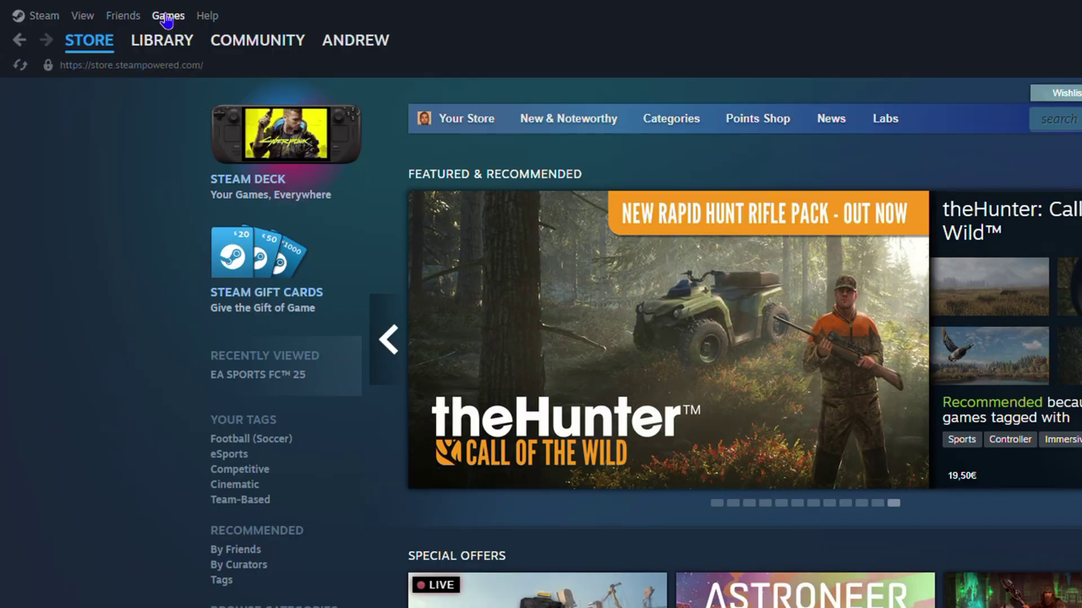
click(165, 17)
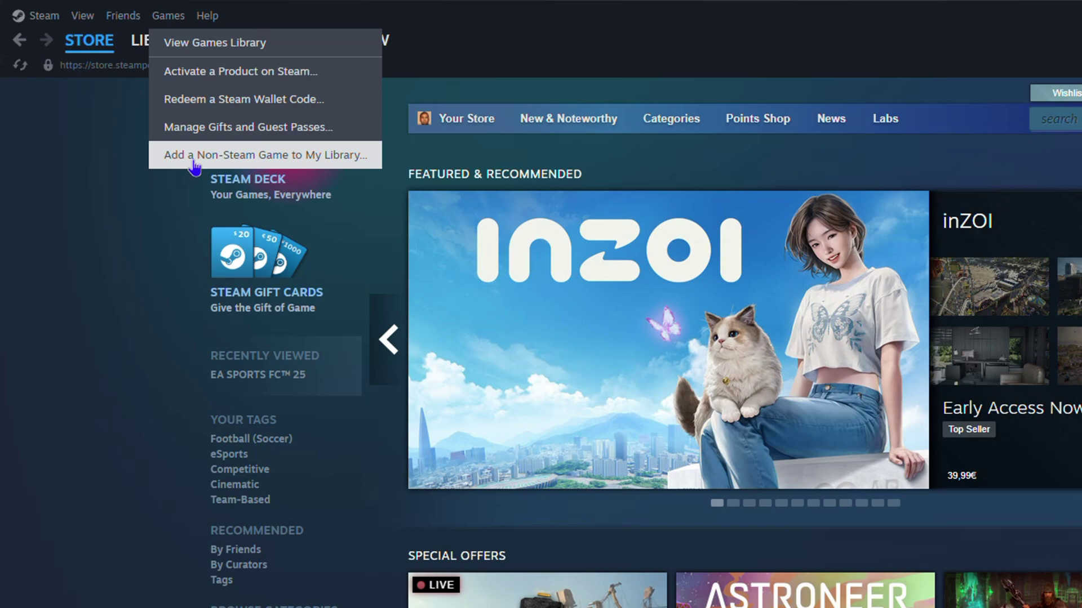
click(301, 163)
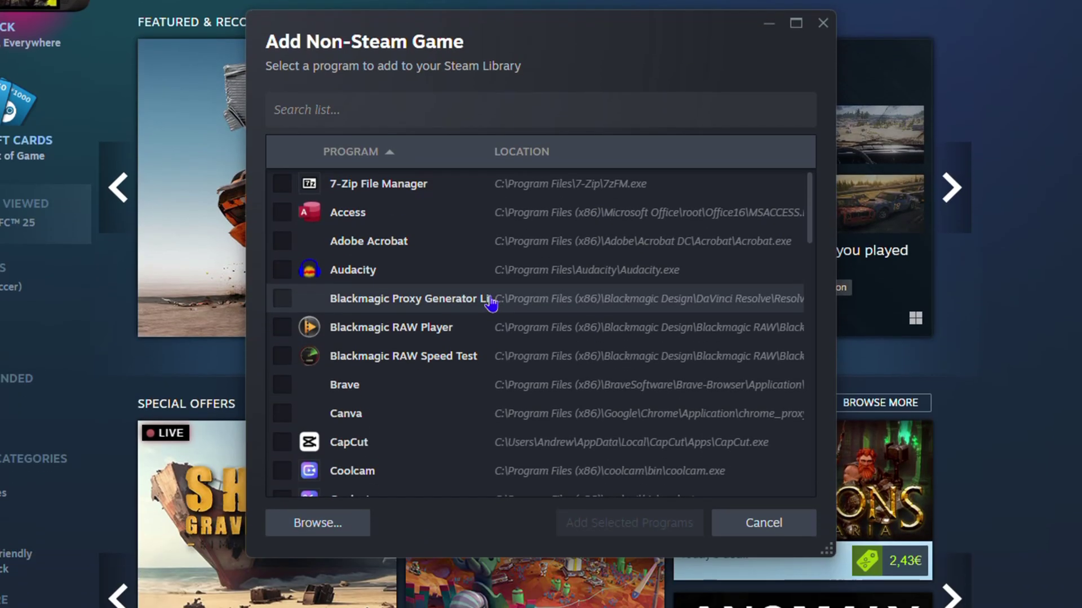
scroll(491, 307, down, 15)
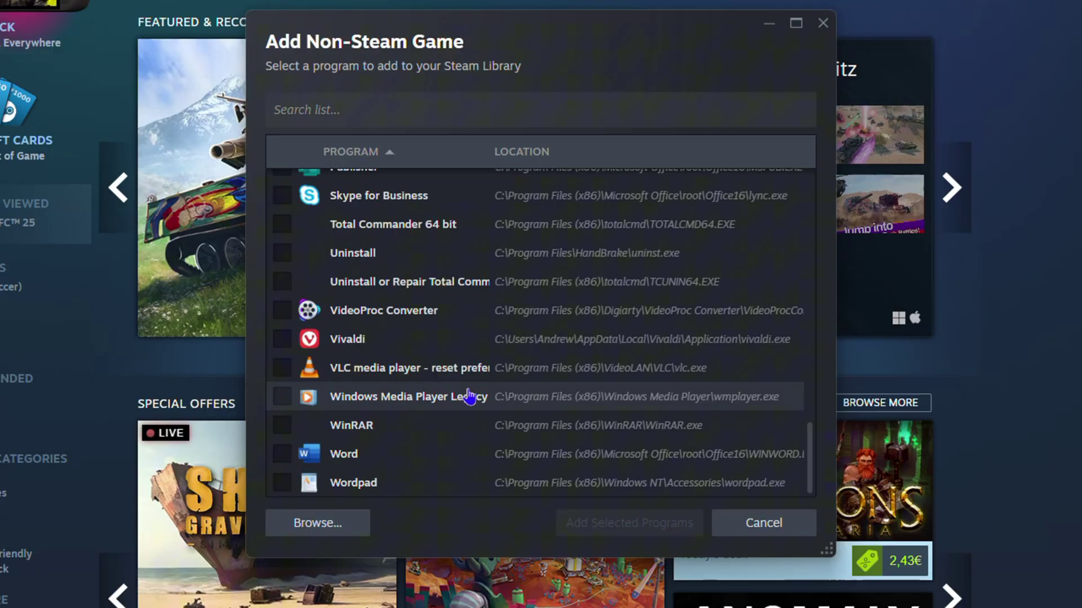
scroll(470, 397, up, 15)
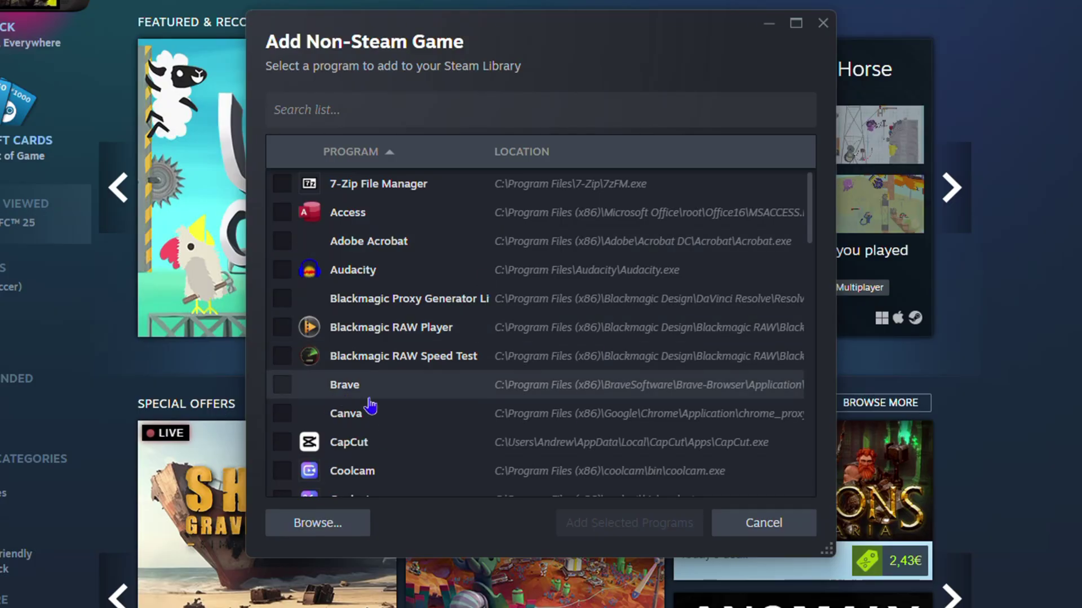
scroll(415, 415, down, 10)
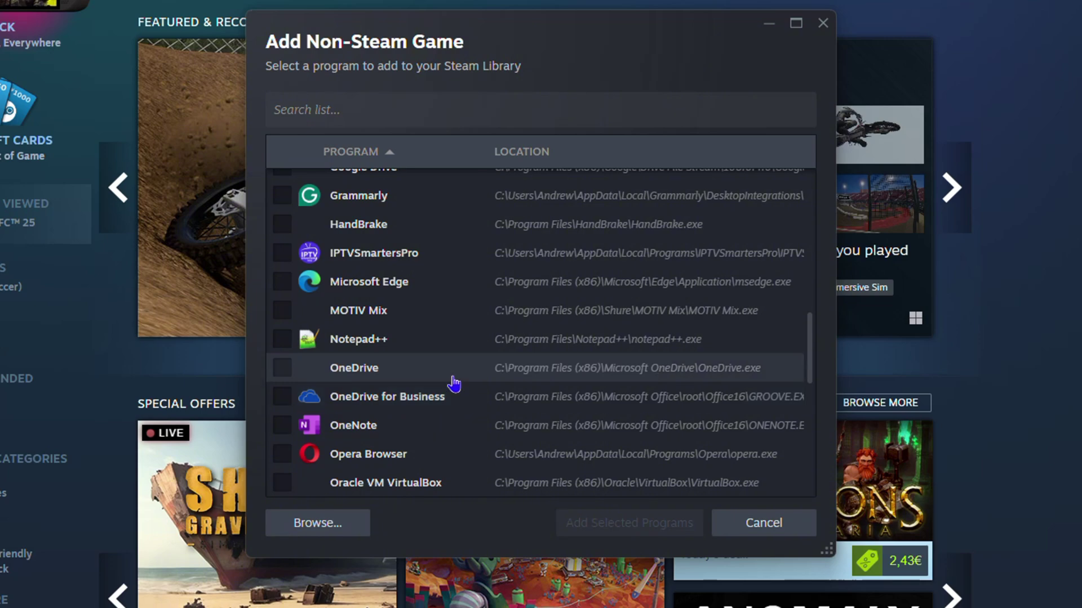
Tick Microsoft Edge and Excel in the program list.
scroll(483, 398, up, 3)
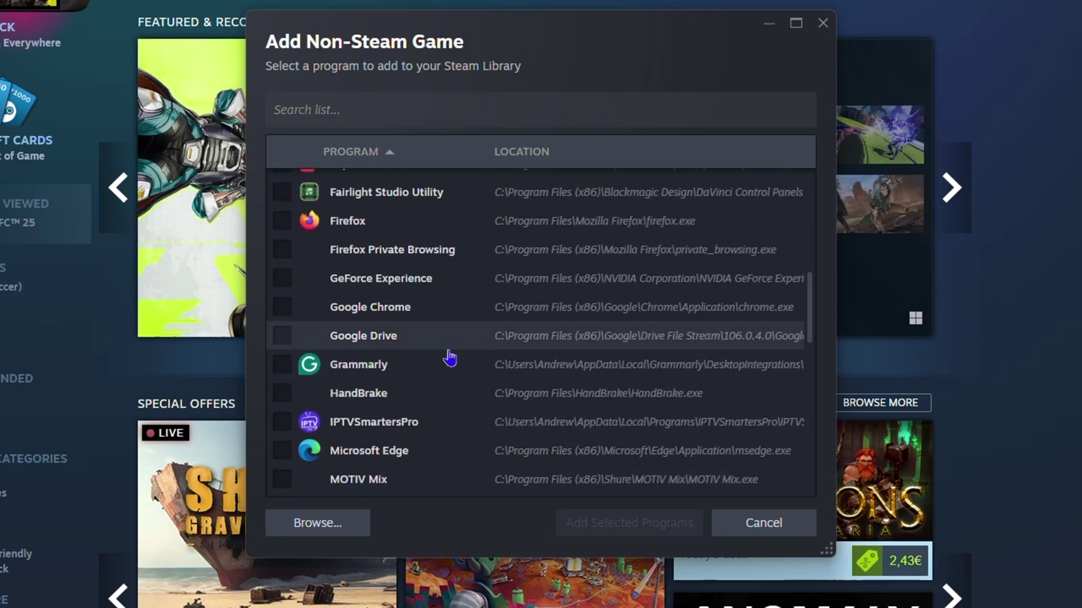
scroll(449, 356, down, 3)
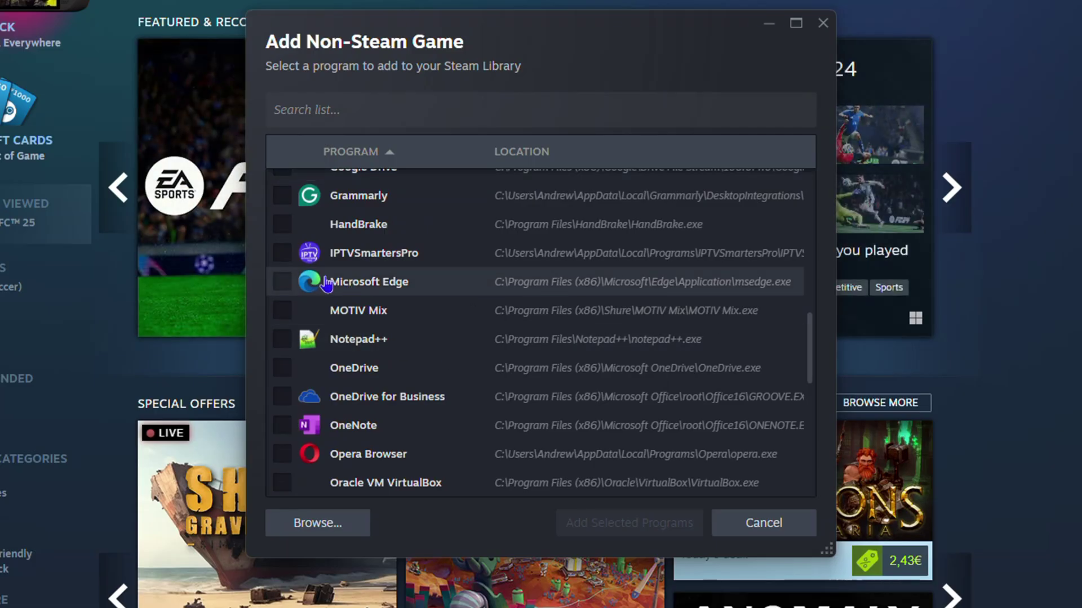
click(284, 288)
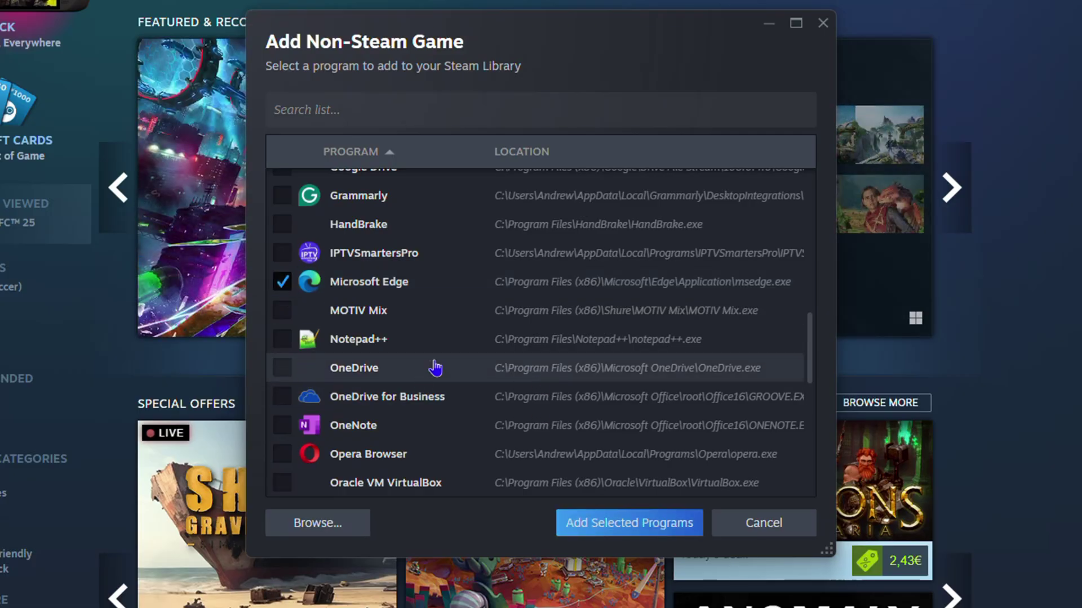
scroll(436, 369, up, 5)
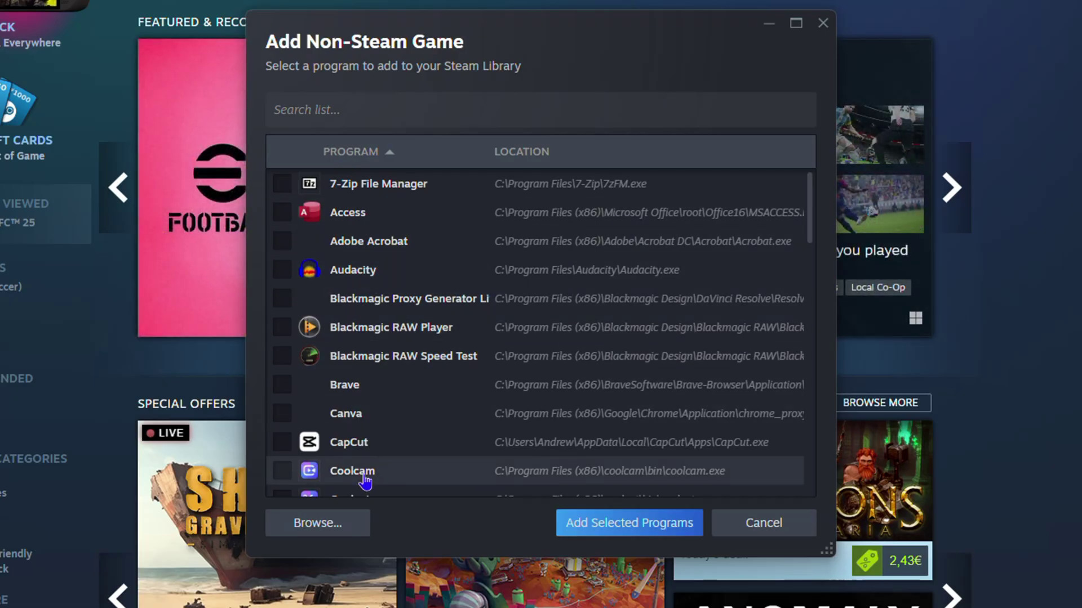
scroll(349, 344, down, 3)
scroll(341, 330, up, 3)
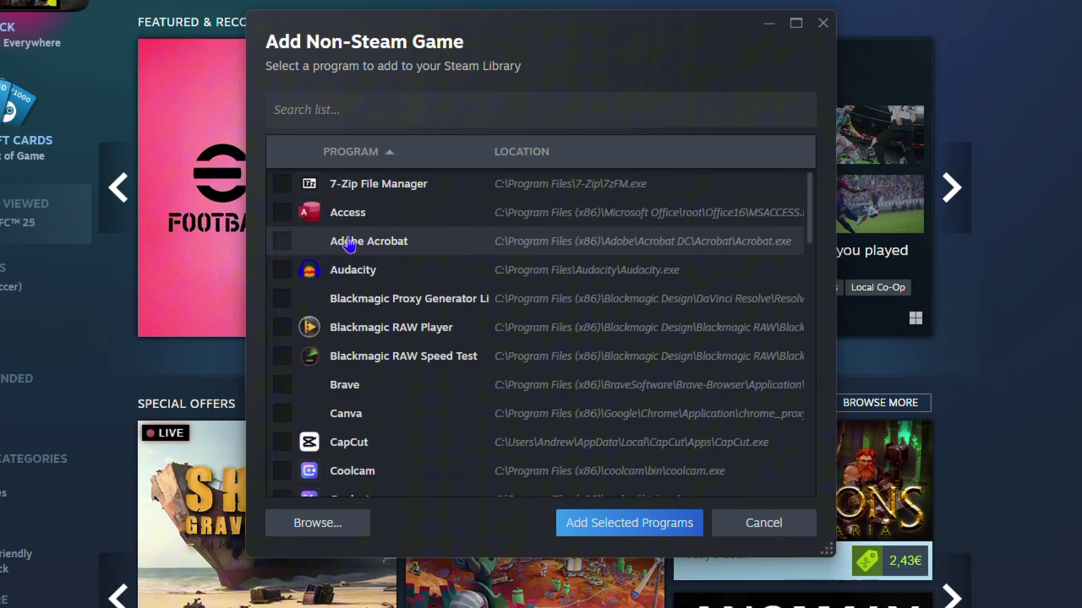
scroll(409, 265, down, 5)
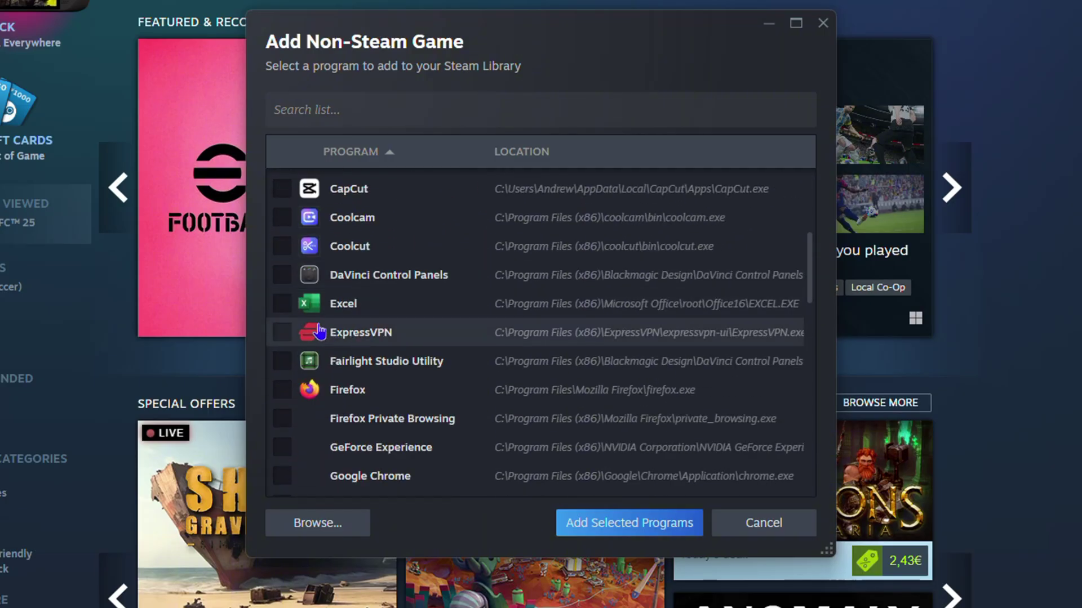
click(283, 303)
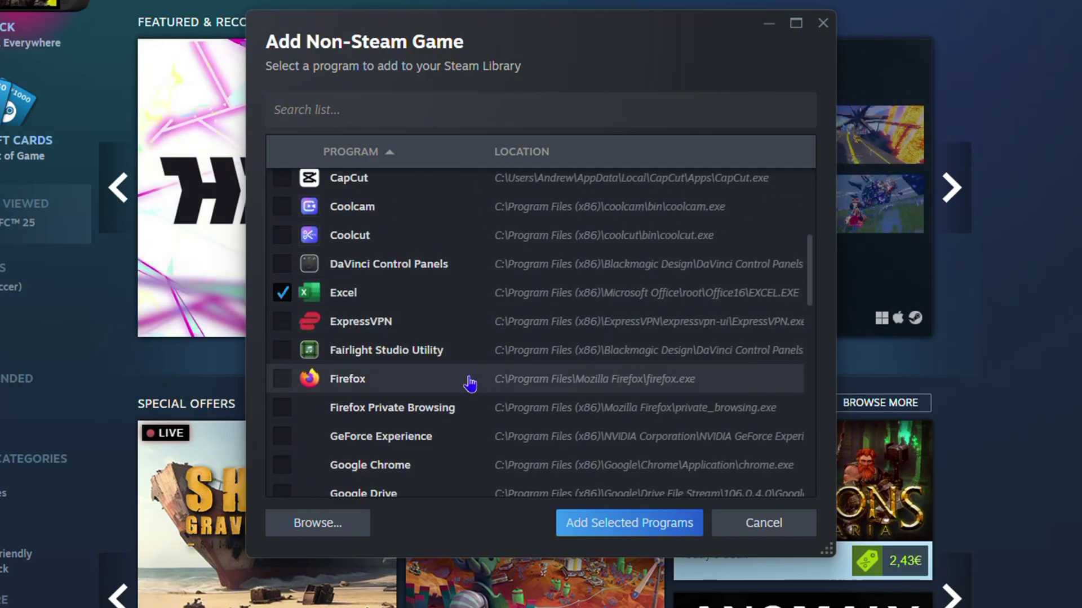
Tick VideoProc Converter and add all three selected programs to the library.
scroll(468, 372, down, 5)
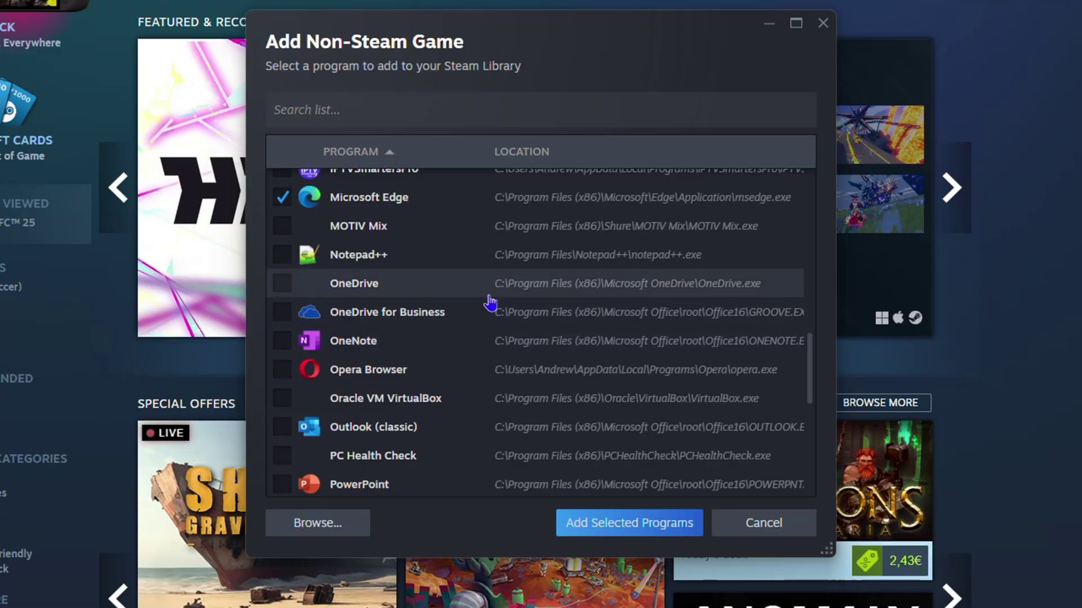
scroll(410, 375, down, 3)
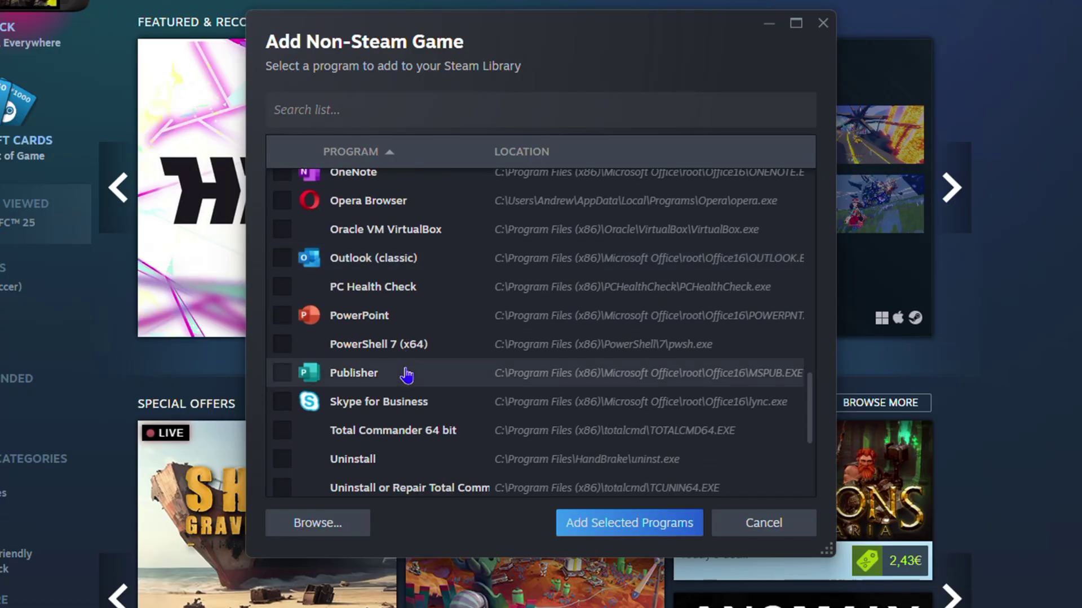
scroll(453, 372, down, 3)
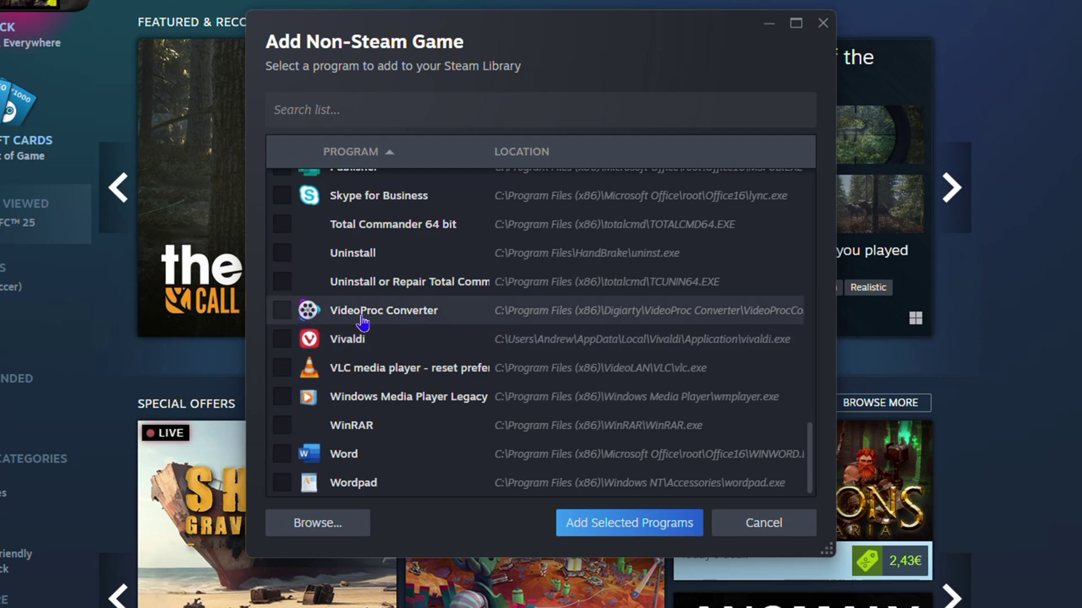
click(281, 312)
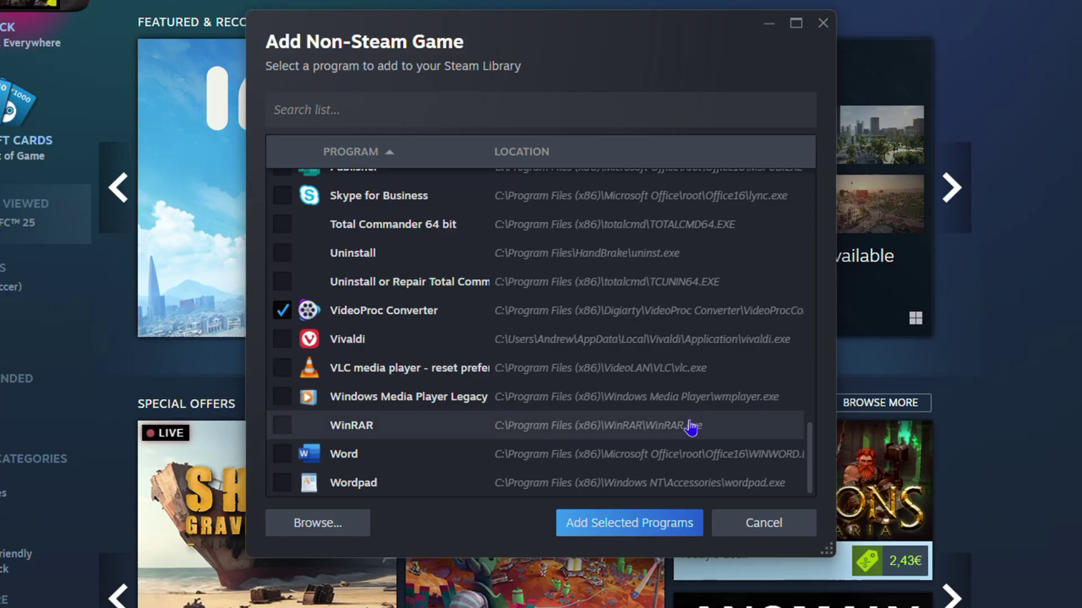
click(619, 529)
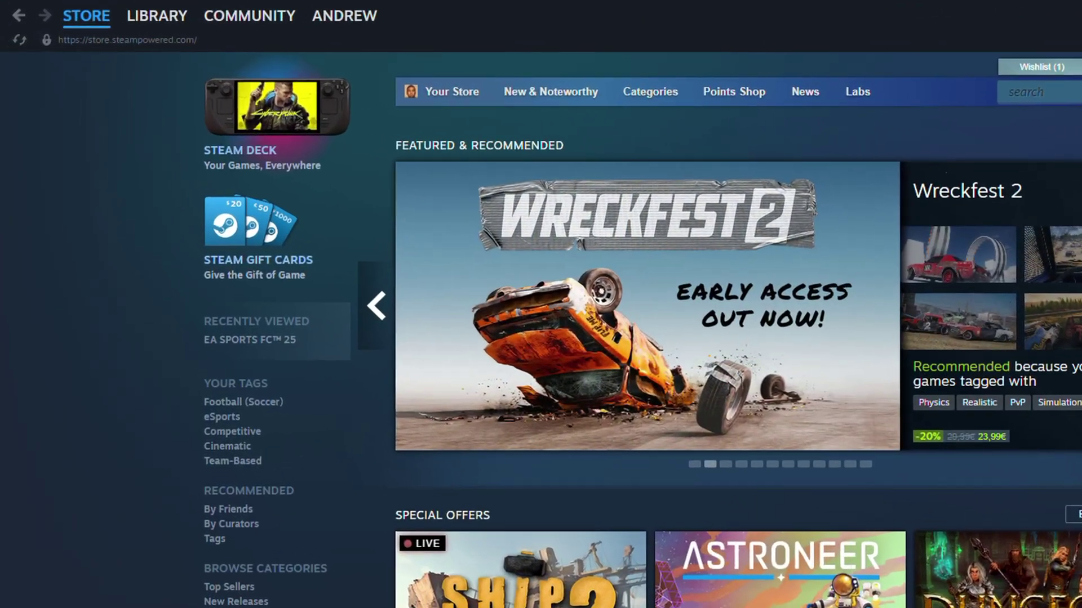
Switch to the Library and view Excel, Microsoft Edge and VideoProc Converter among the 5 games.
mouse_move(113, 35)
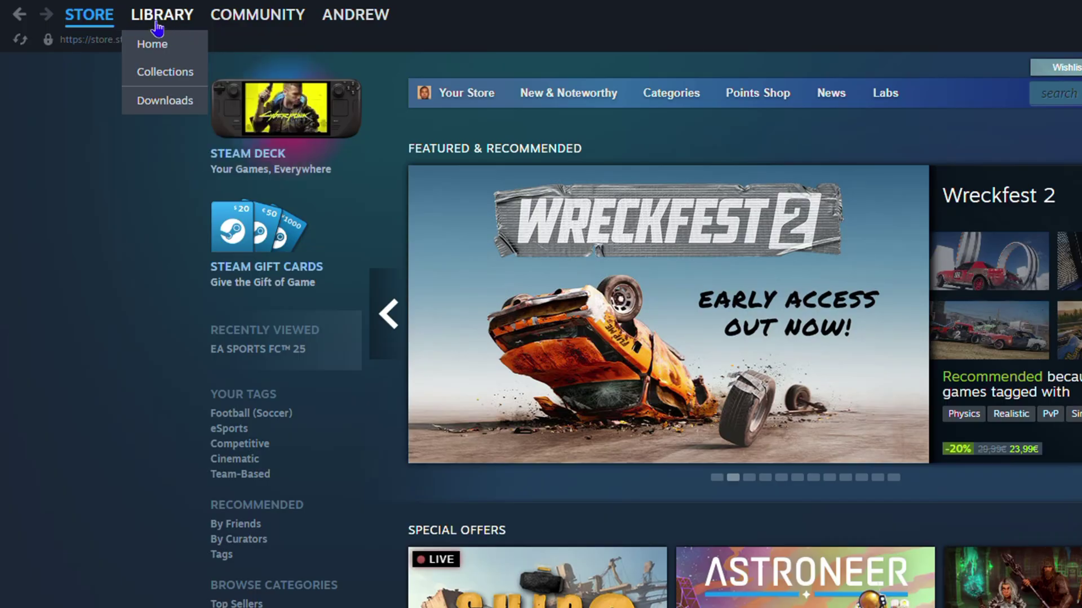
click(157, 20)
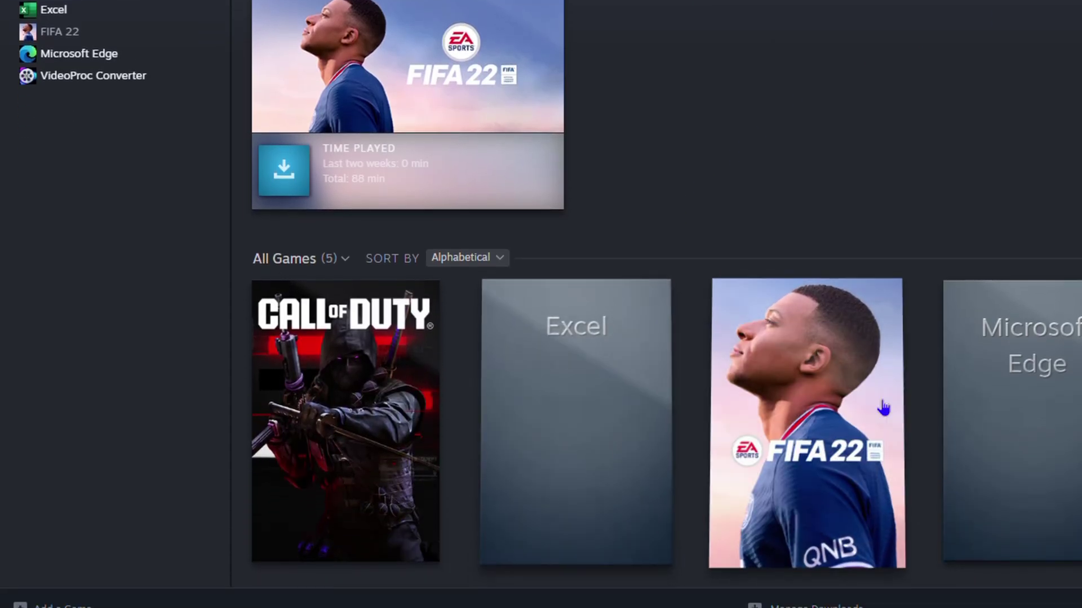
mouse_move(751, 392)
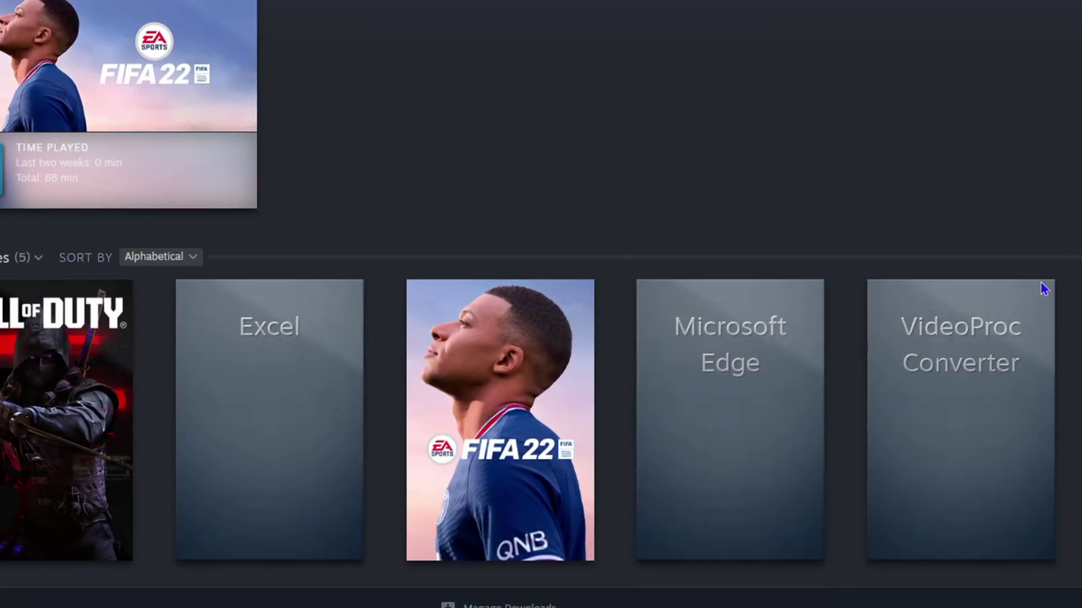
mouse_move(1020, 353)
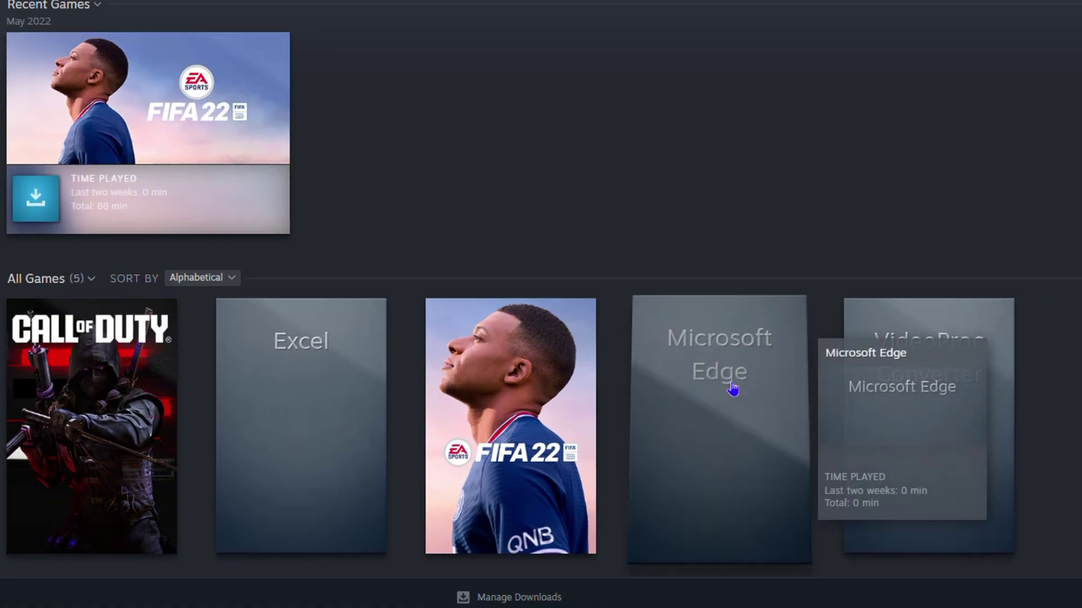
Open the Microsoft Edge library entry and play it to launch the browser.
click(733, 388)
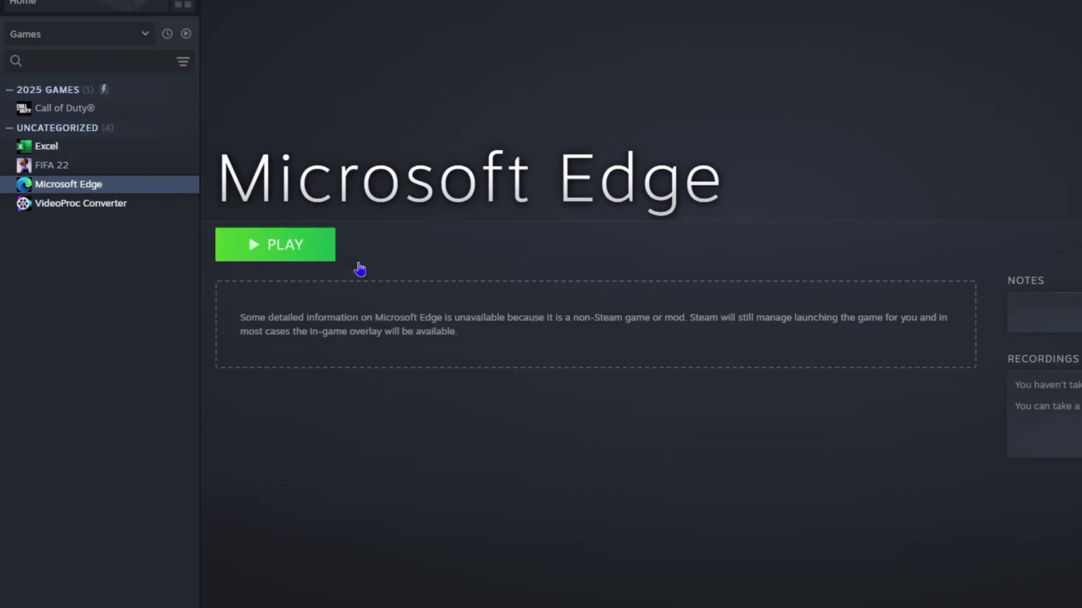
click(292, 251)
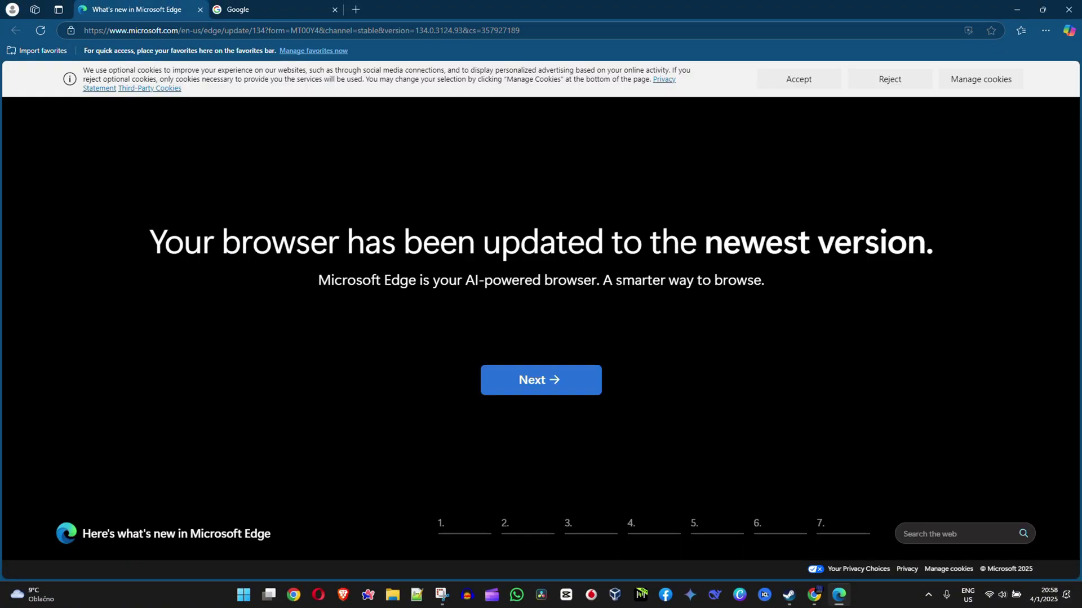
Close the Edge window, then stop Microsoft Edge in Steam and confirm the exit.
click(1069, 11)
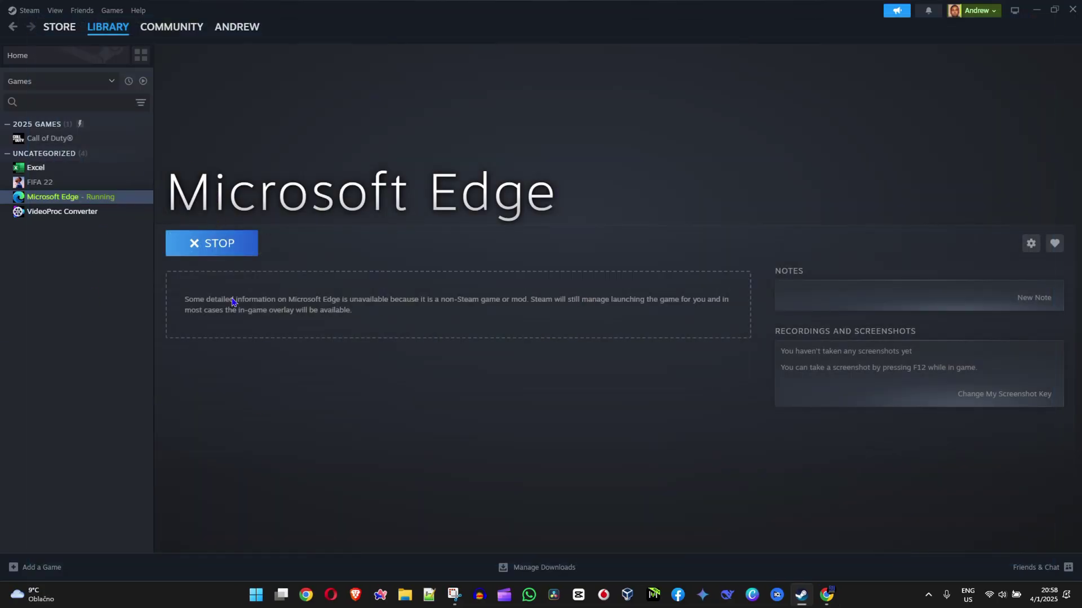
click(188, 255)
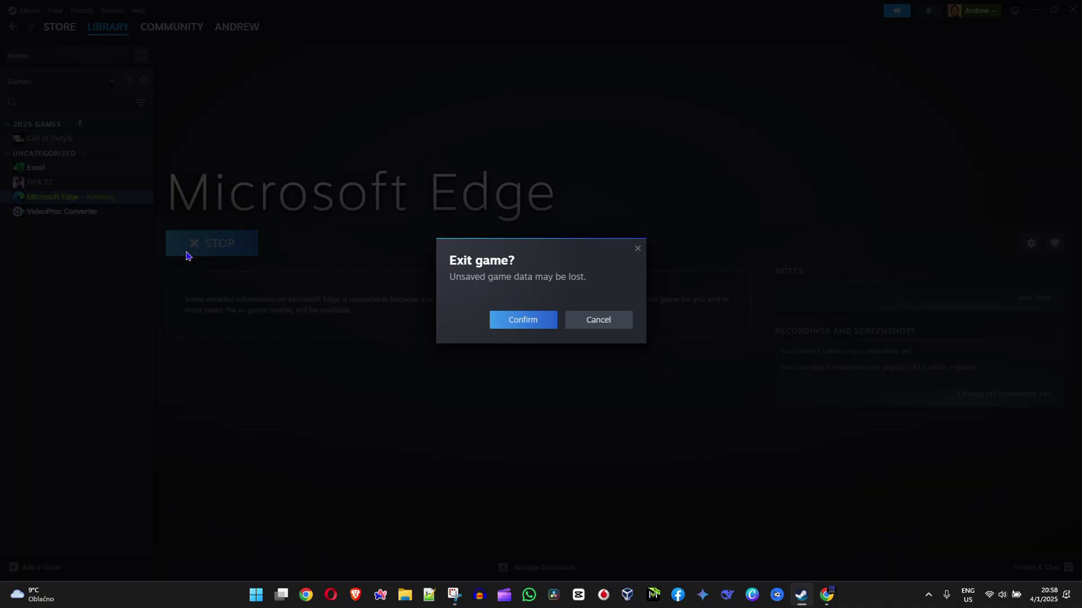
click(515, 321)
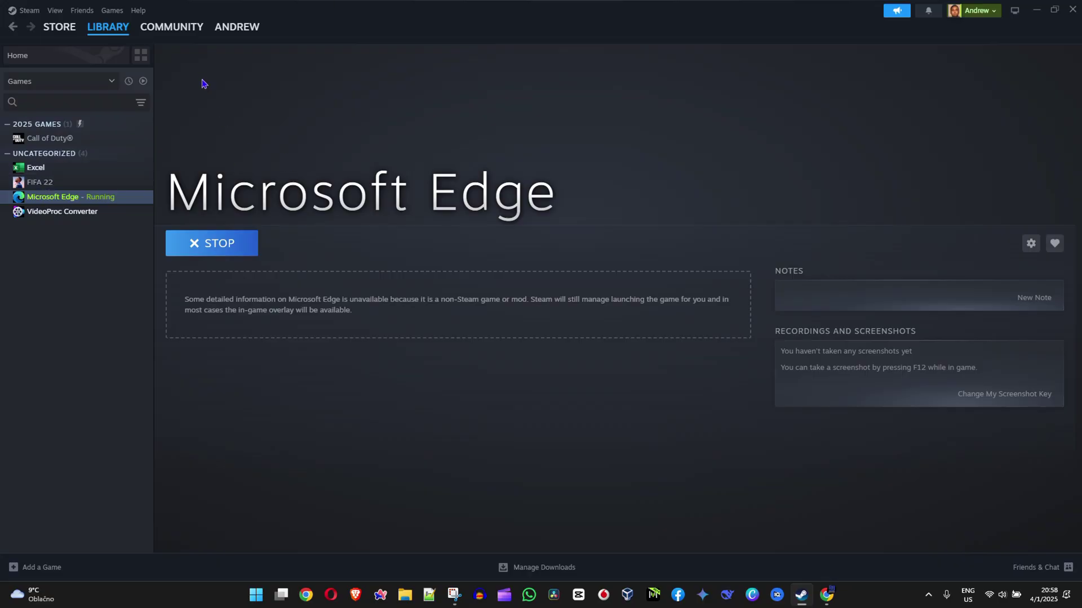
Select Excel in the sidebar, play it, then close the Excel window.
click(68, 167)
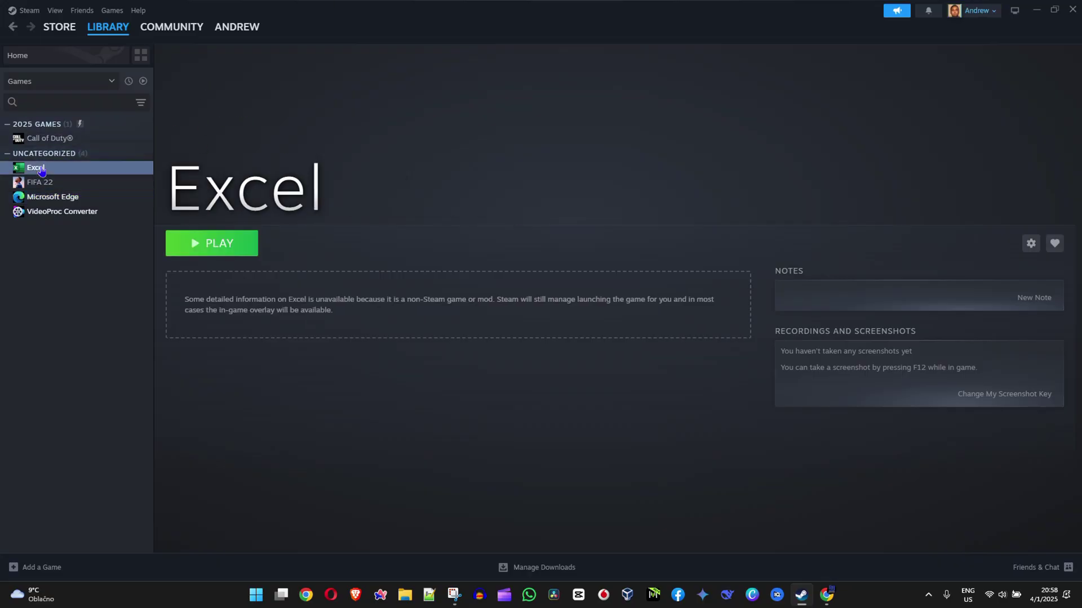
click(234, 247)
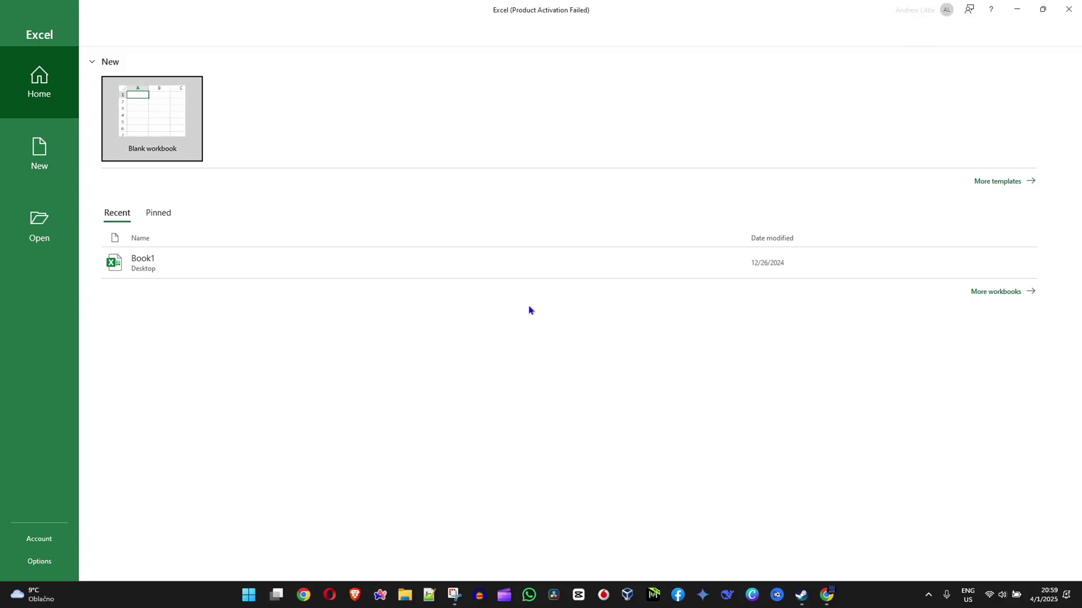
click(1066, 11)
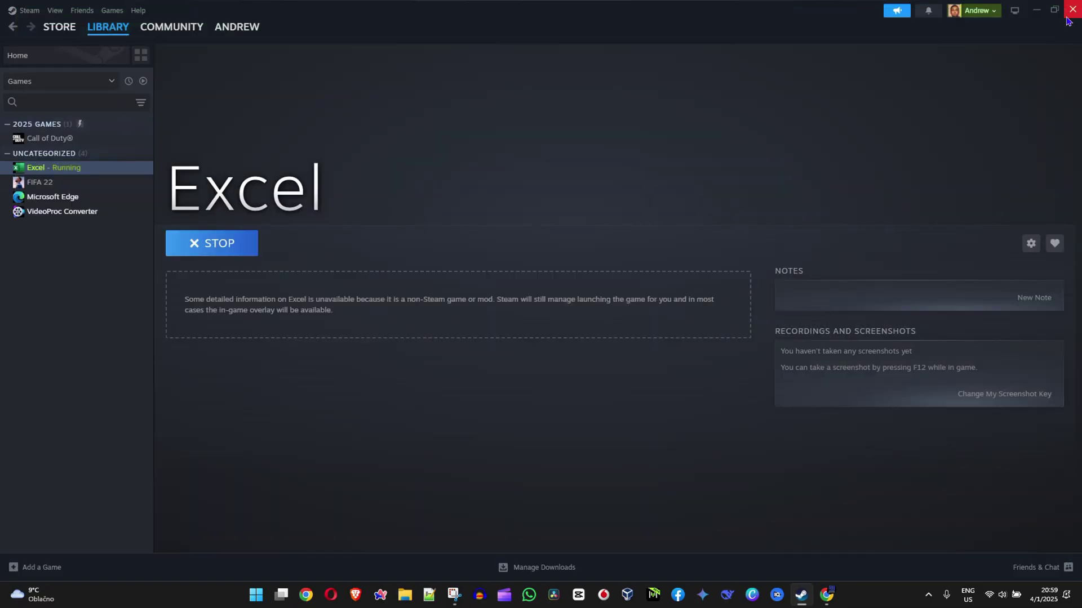